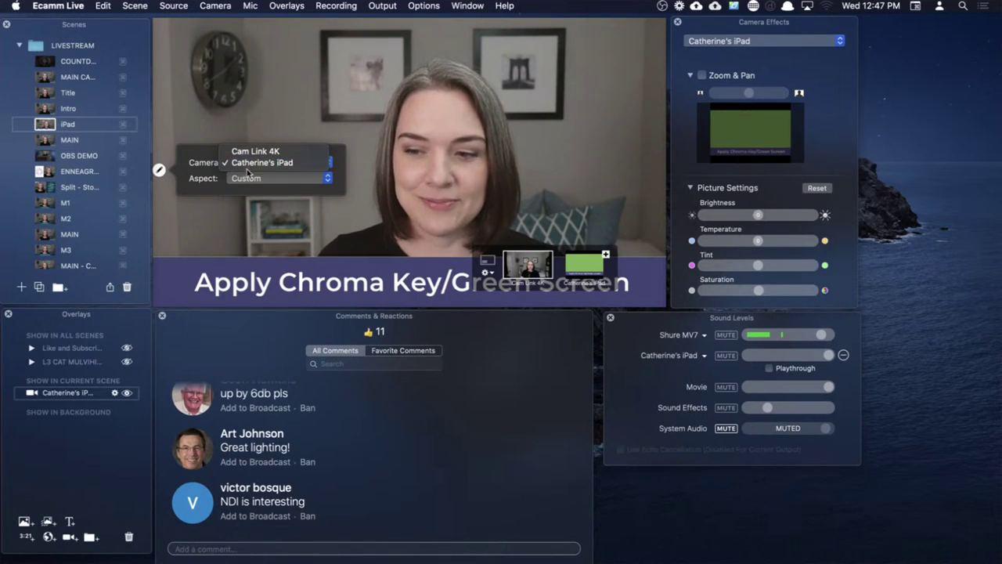
# Review the camera and aspect choices of the iPad overlay, keeping the iPad as camera and Custom as aspect.
pyautogui.click(222, 184)
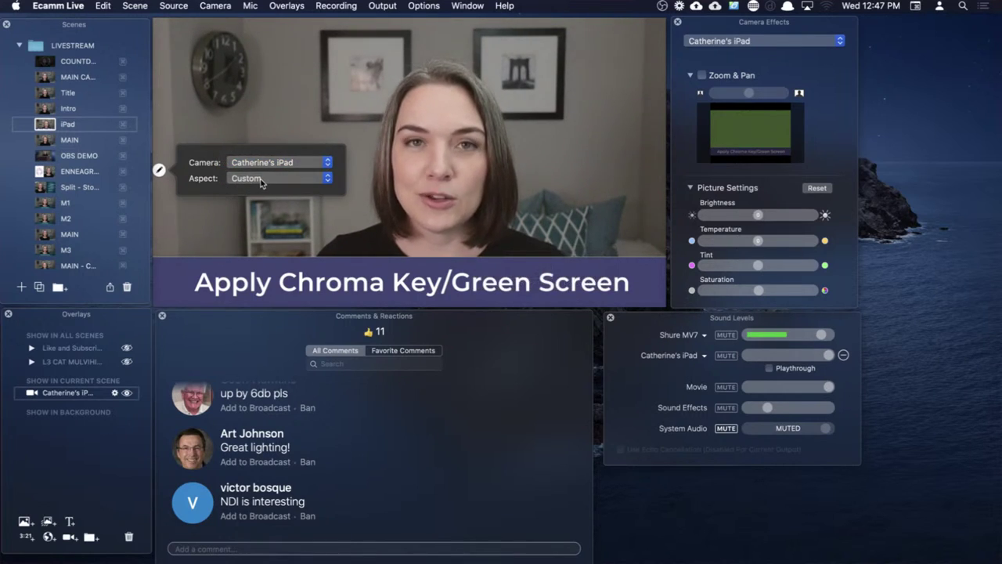
pyautogui.click(263, 180)
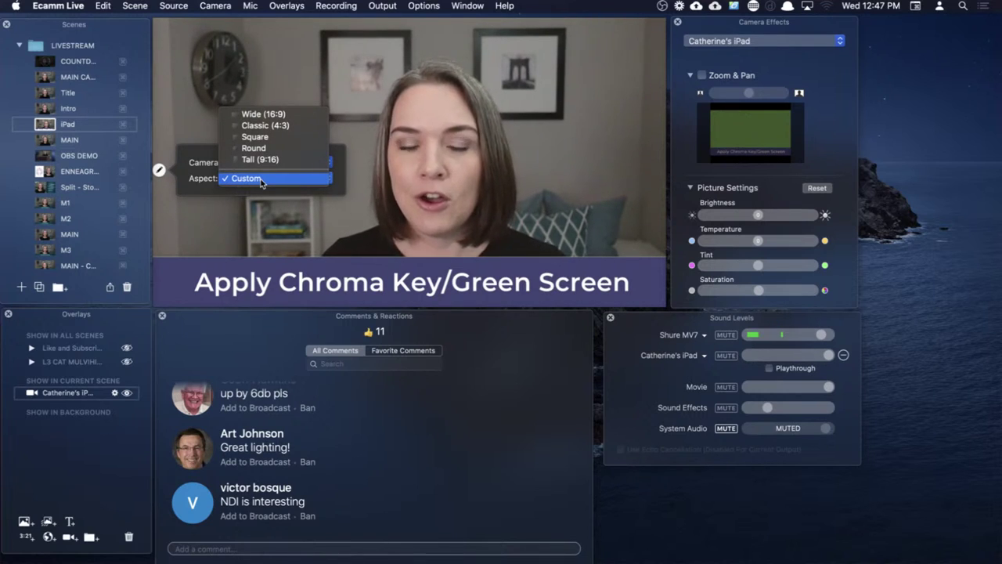
pyautogui.click(267, 185)
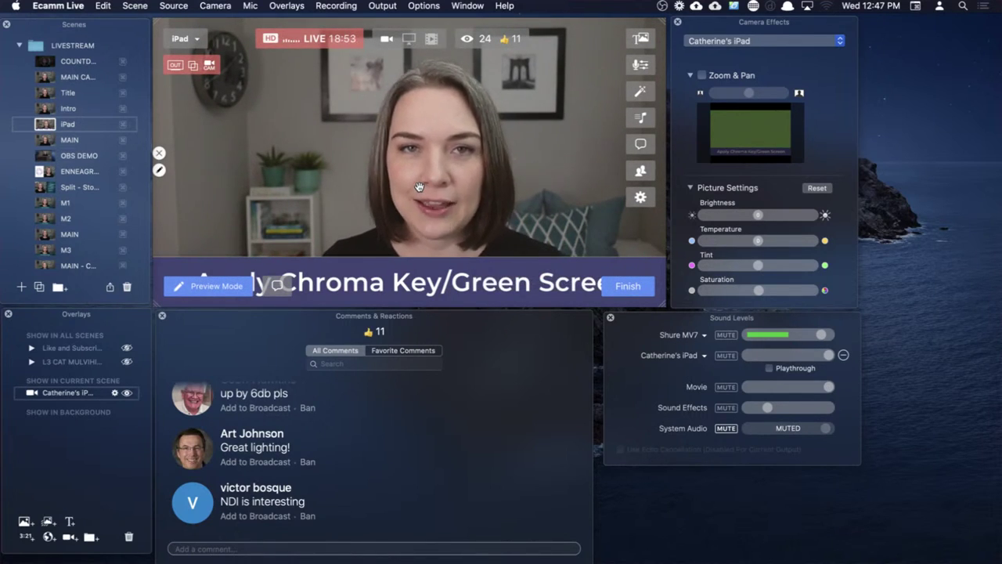
# Turn the Transparent option of the iPad camera's Green Screen effect off and back on.
pyautogui.click(739, 40)
pyautogui.click(739, 41)
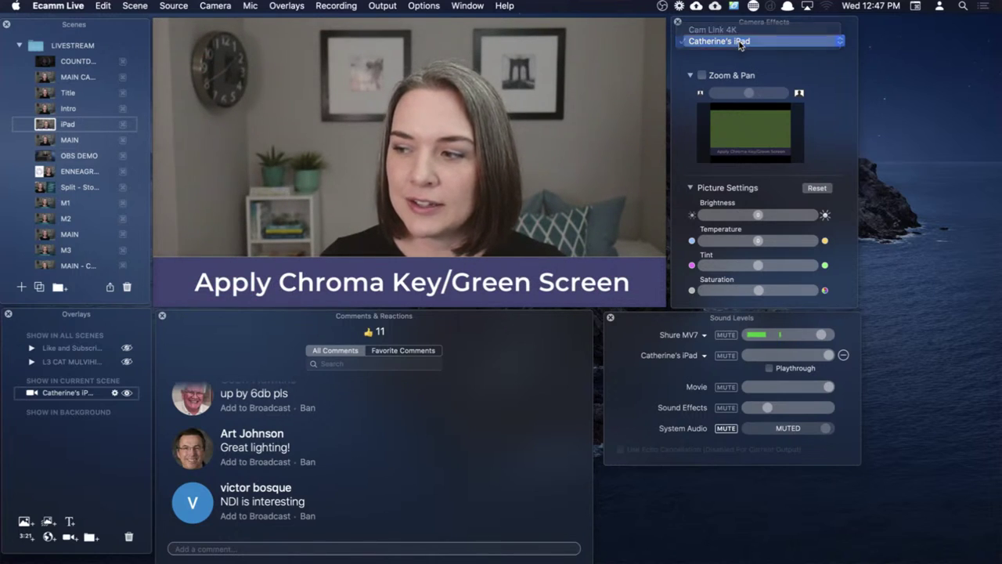
pyautogui.scroll(3, 718, 135)
pyautogui.scroll(1, 719, 135)
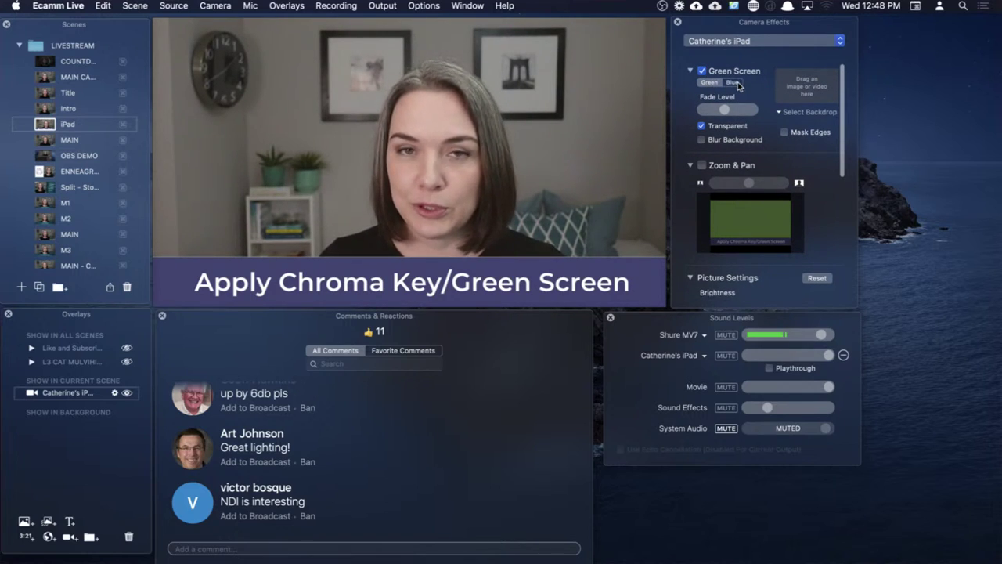
pyautogui.click(701, 127)
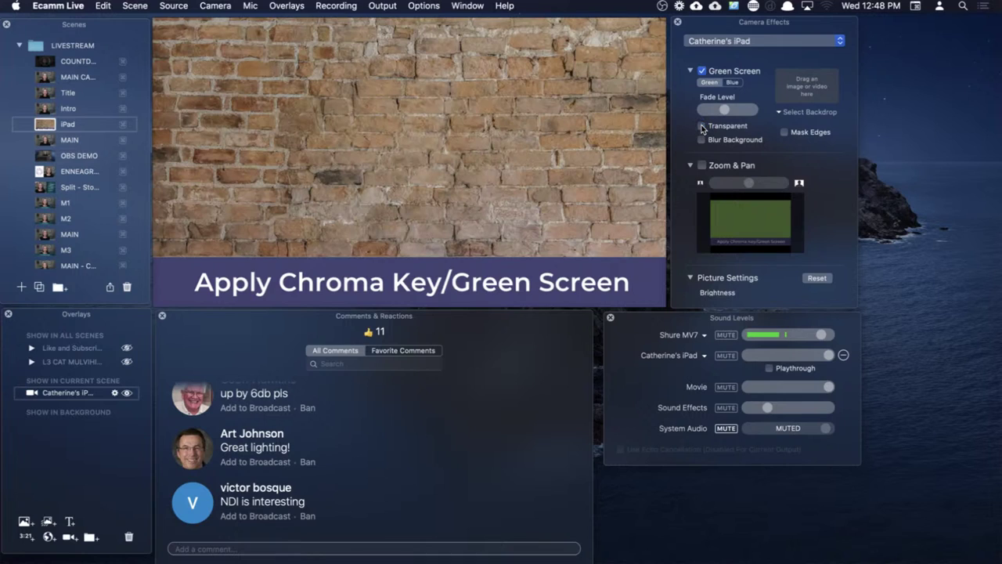
pyautogui.click(701, 127)
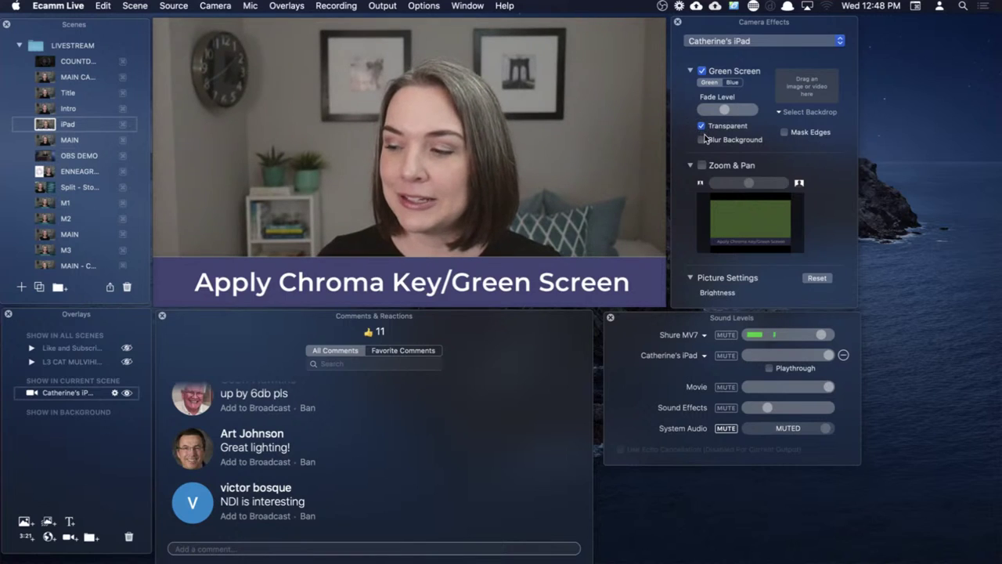
# Shift the iPad camera's saturation in the picture settings and return it to its neutral middle value.
pyautogui.scroll(-5, 732, 212)
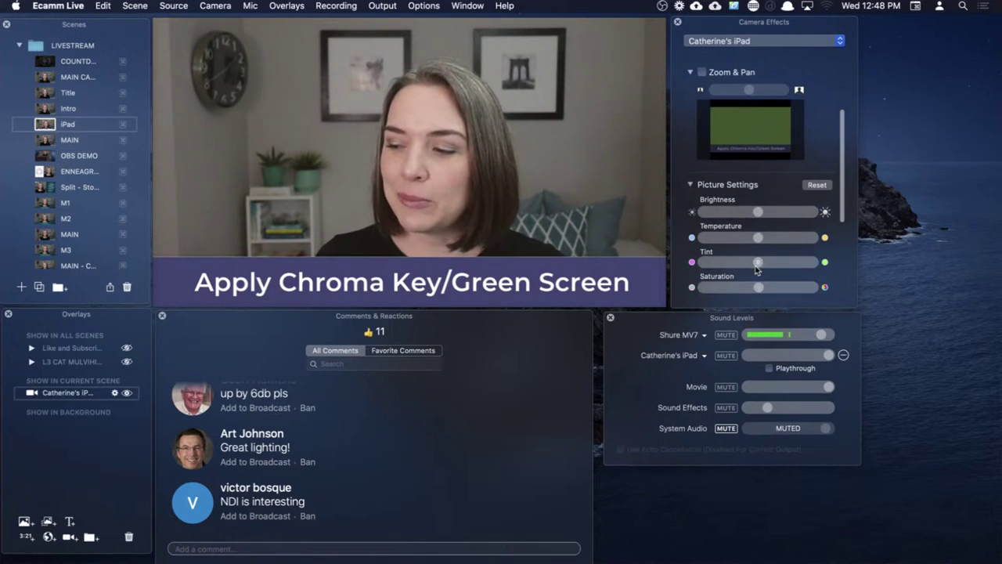
pyautogui.scroll(-1, 757, 274)
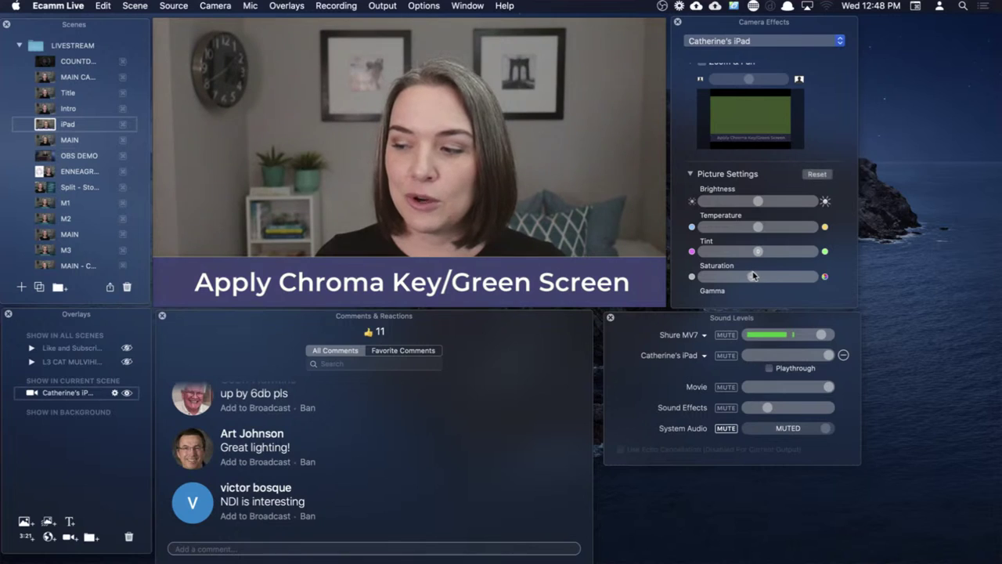
pyautogui.moveTo(753, 275)
pyautogui.mouseDown()
pyautogui.moveTo(721, 280)
pyautogui.moveTo(760, 277)
pyautogui.mouseUp()
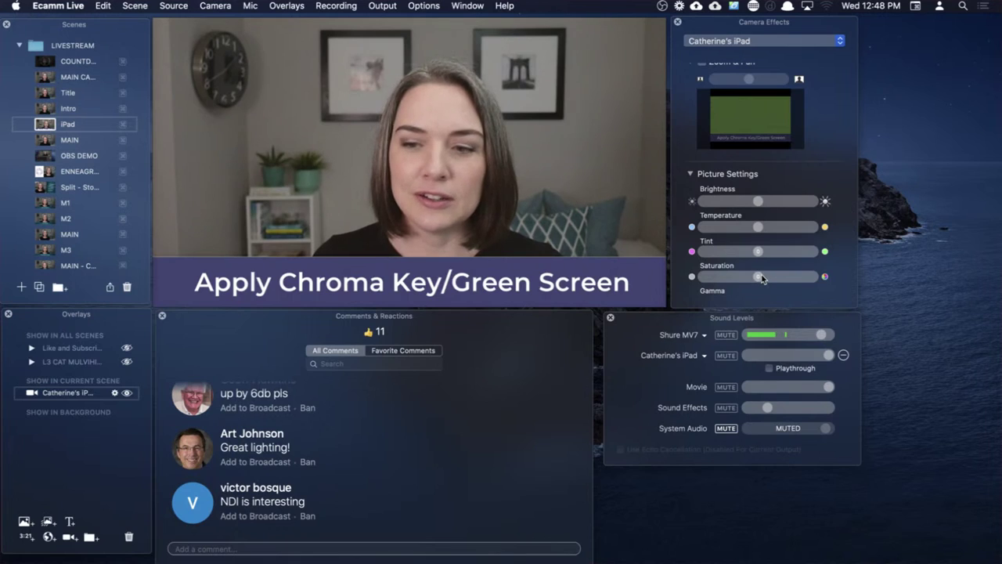
pyautogui.moveTo(619, 184)
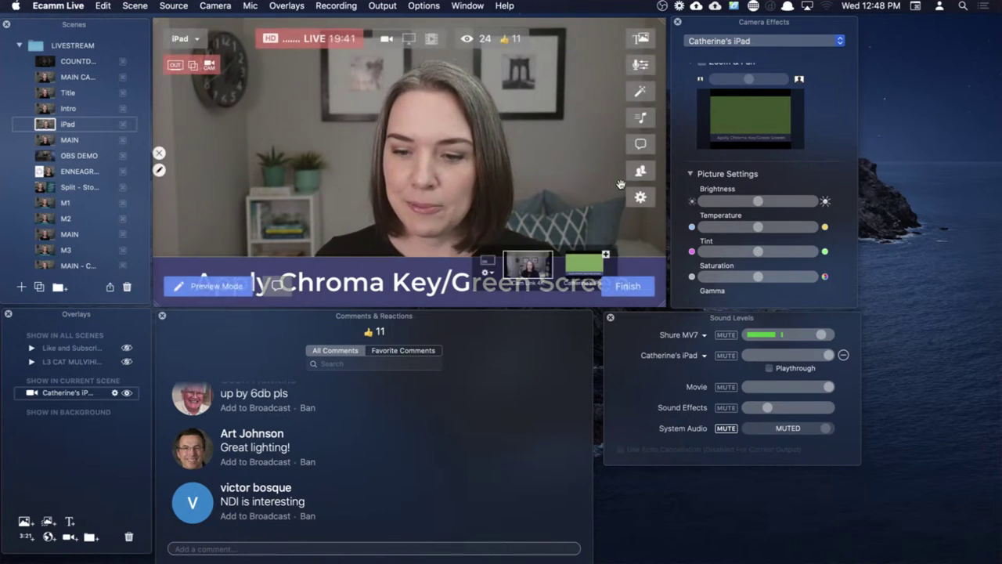
# Switch to OBS and create a new Video Capture Device source named iPad in the scene.
pyautogui.click(424, 6)
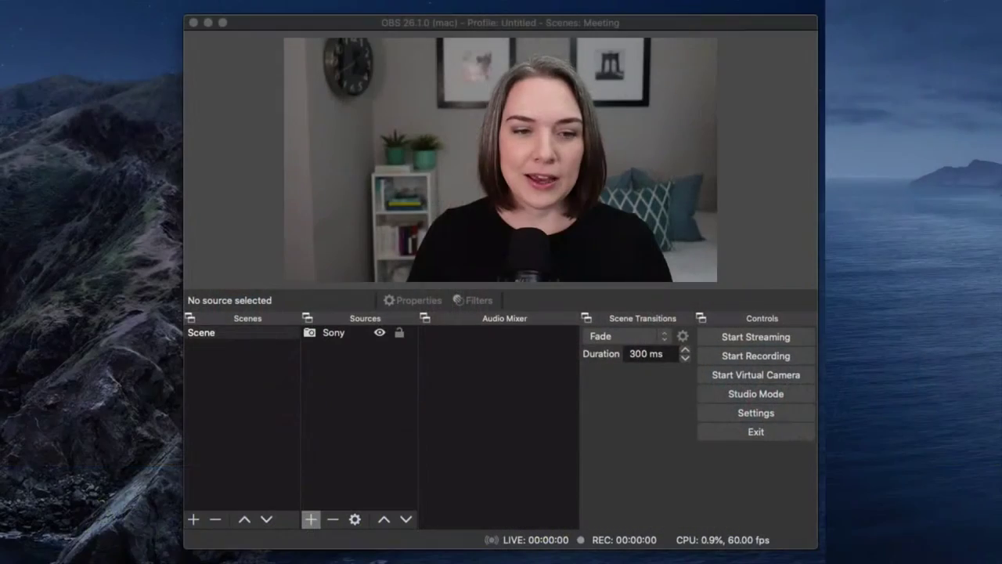
pyautogui.click(573, 53)
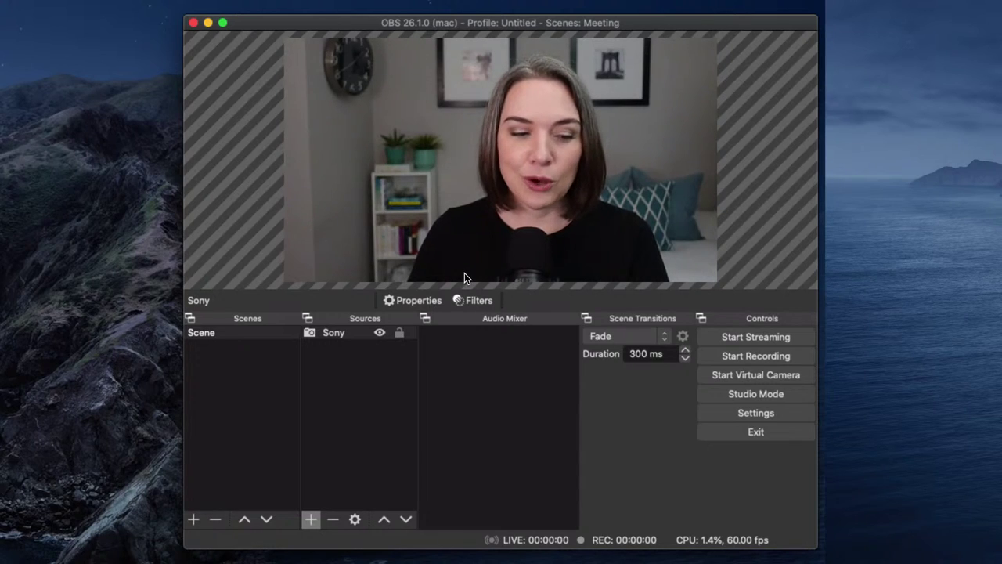
pyautogui.click(310, 520)
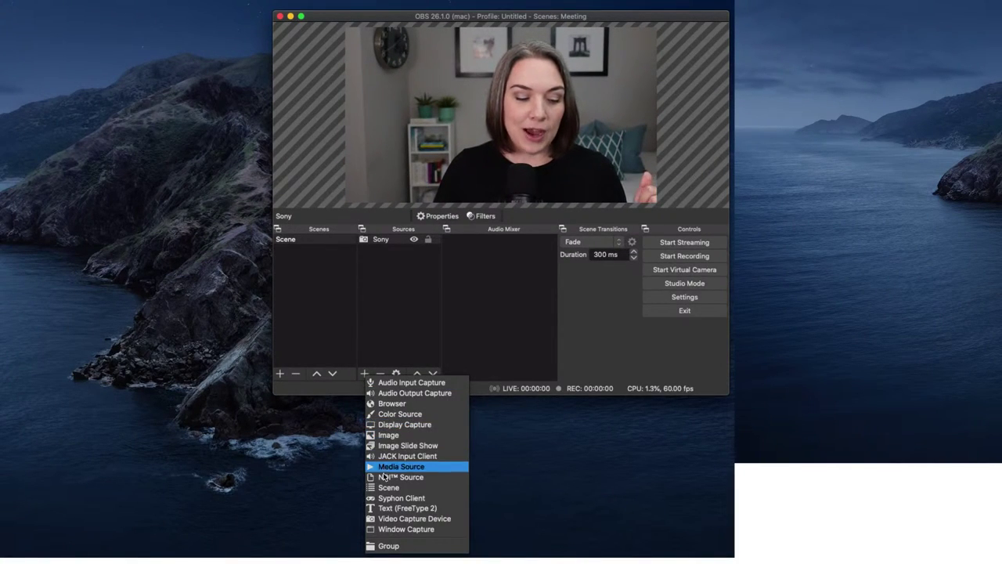
pyautogui.click(393, 519)
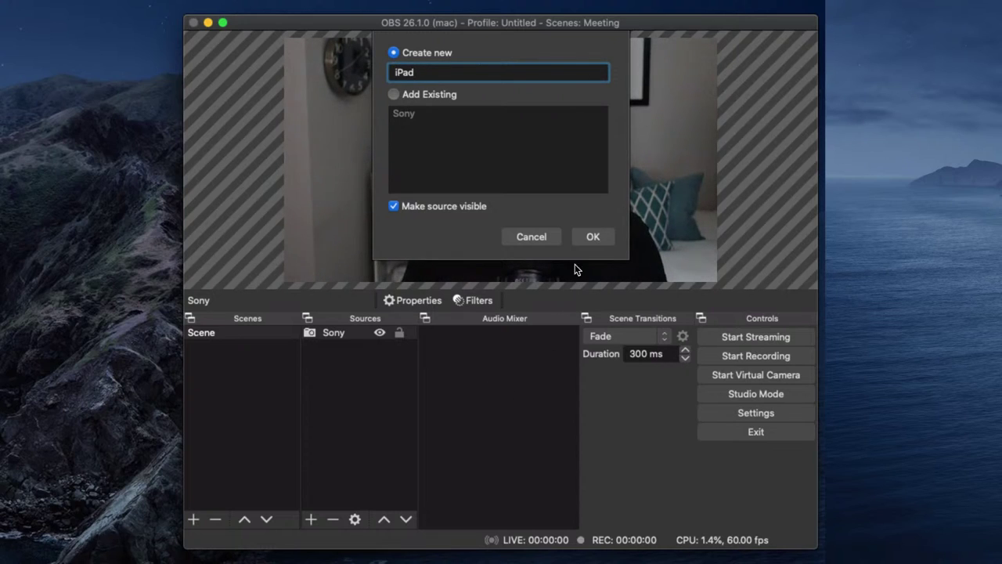
pyautogui.click(591, 237)
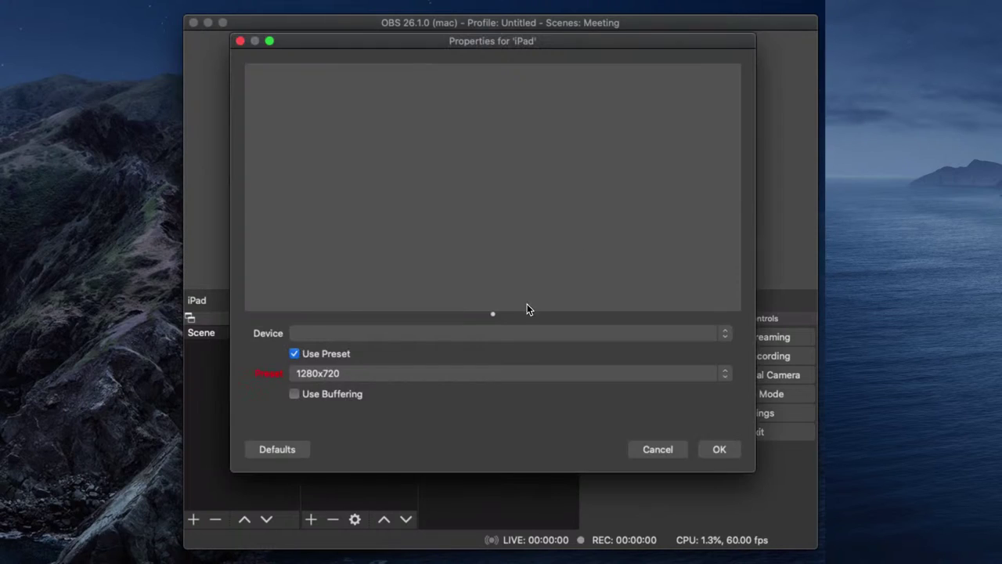
# Set the iPad as the new source's device with the 1280x720 preset and accept the properties.
pyautogui.click(527, 334)
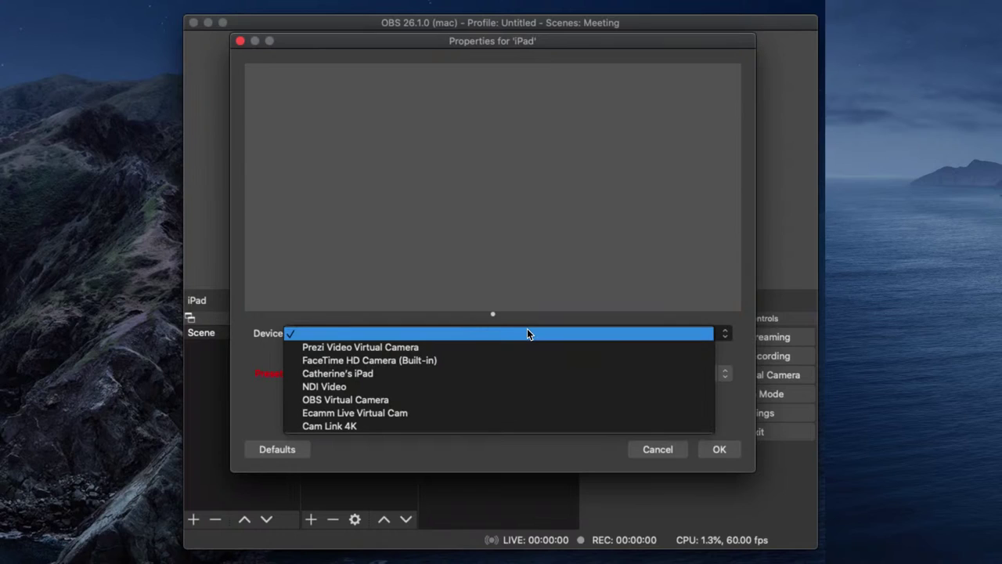
pyautogui.click(507, 372)
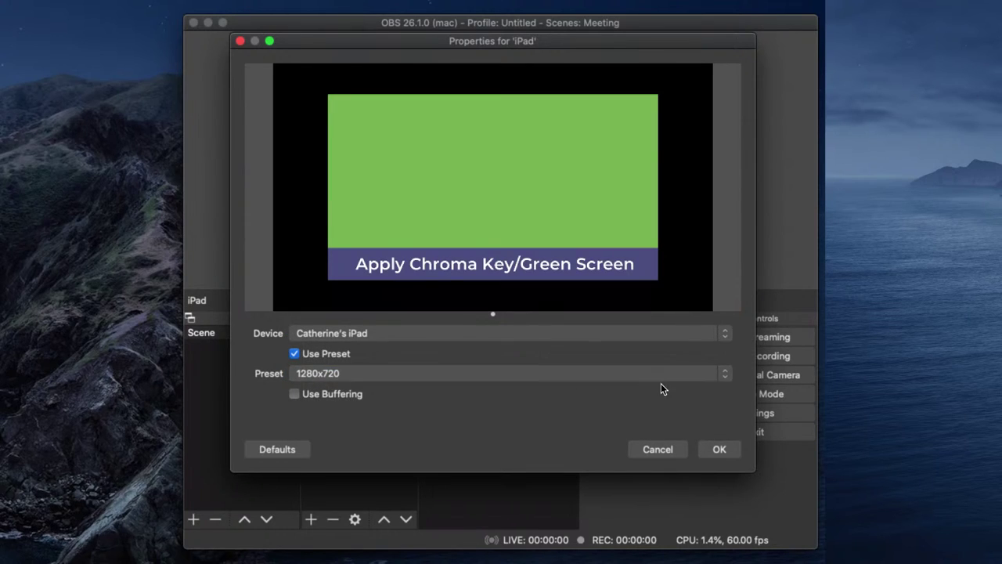
pyautogui.click(719, 449)
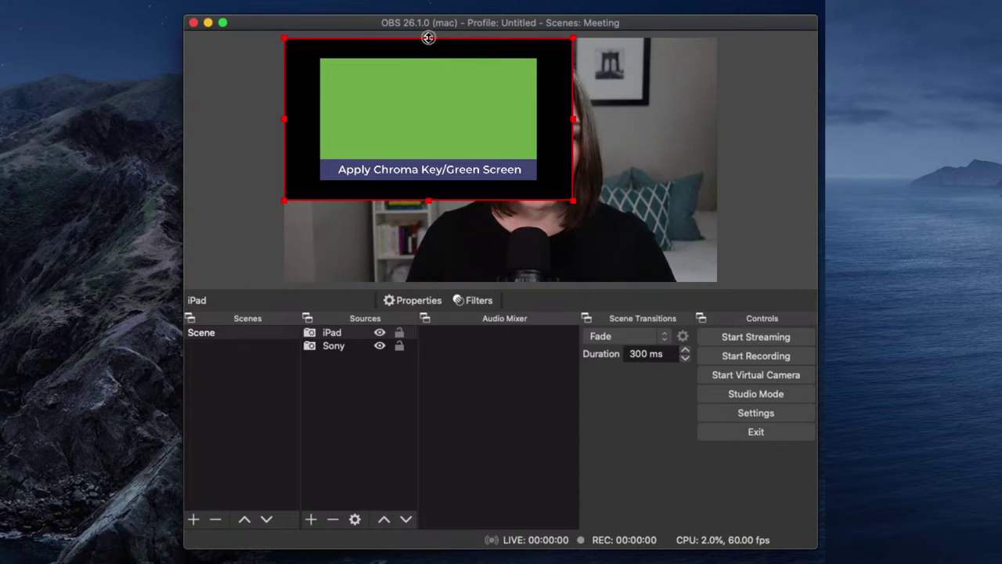
# Crop the black borders off all four sides of the iPad source and enlarge it to fill the canvas.
pyautogui.moveTo(428, 38); pyautogui.dragTo(431, 57)
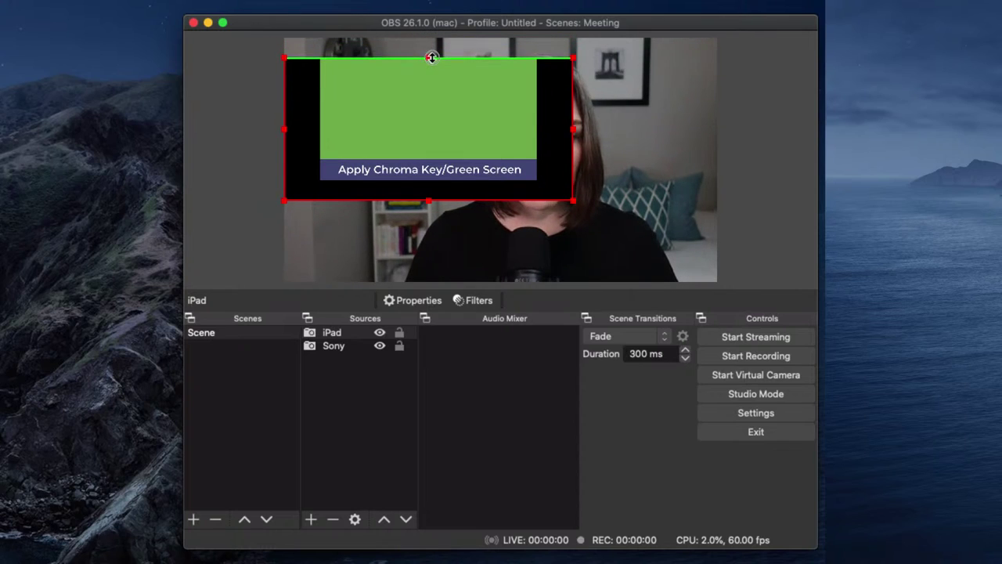
pyautogui.moveTo(573, 130); pyautogui.dragTo(539, 126)
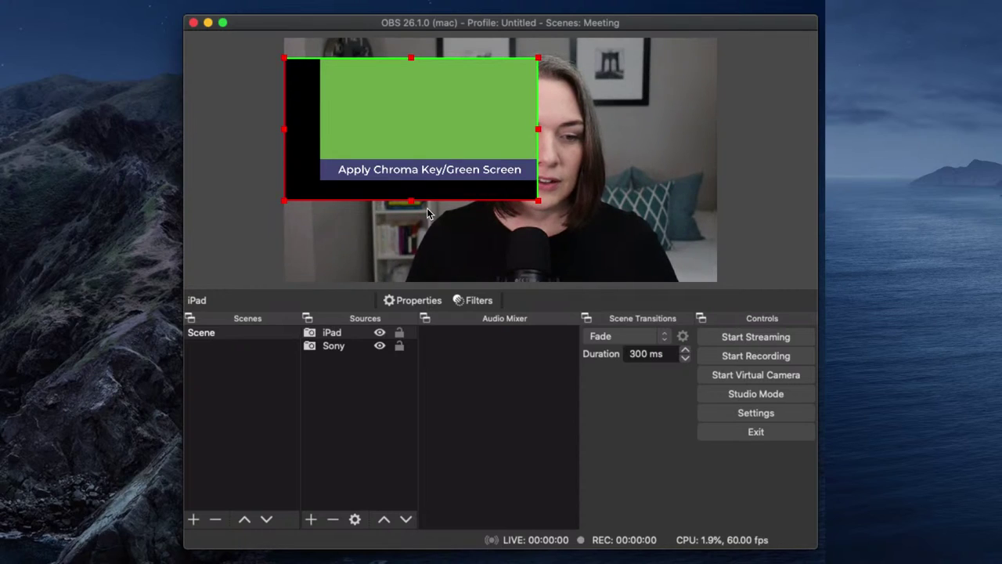
pyautogui.moveTo(410, 202); pyautogui.dragTo(407, 180)
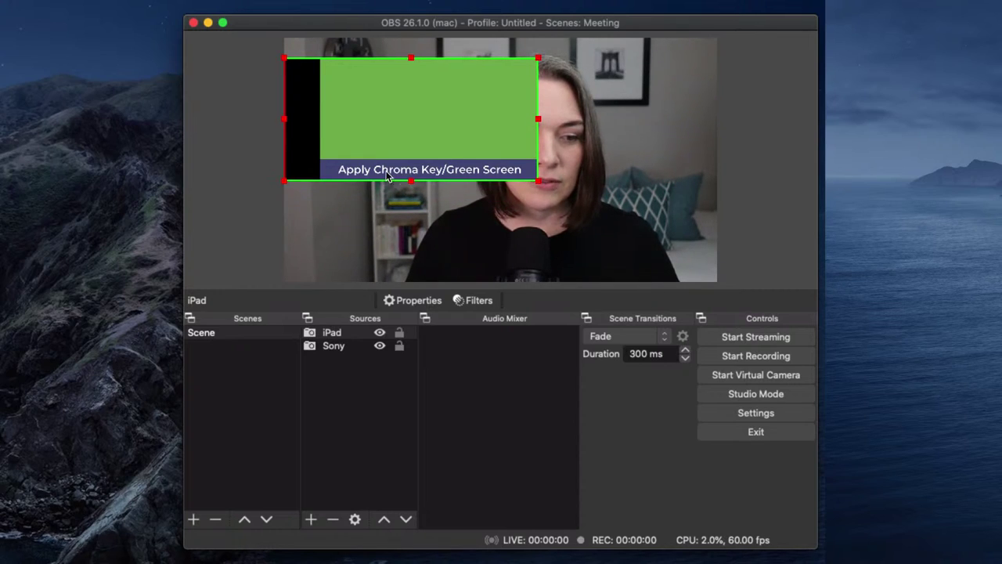
pyautogui.moveTo(284, 124); pyautogui.dragTo(357, 104)
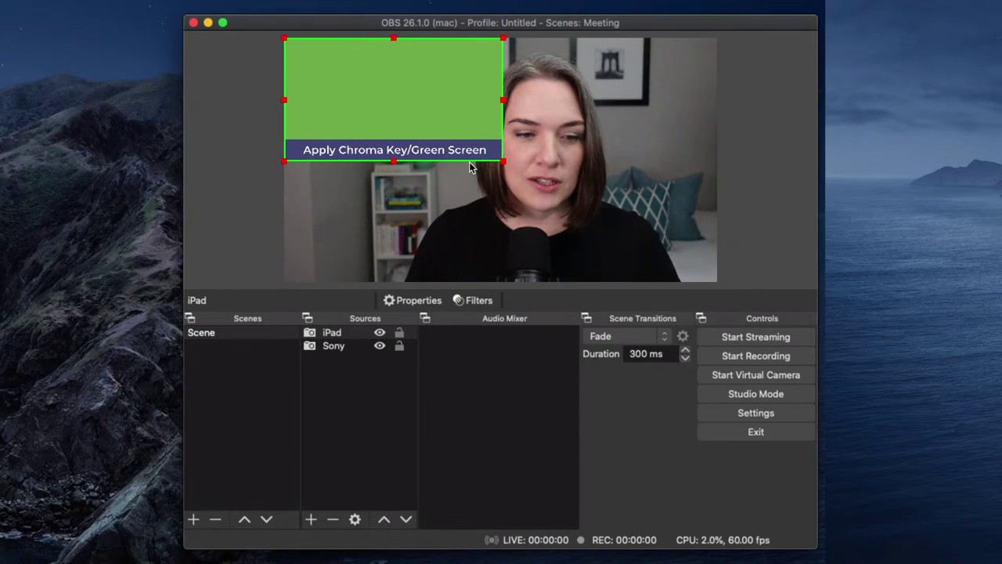
pyautogui.moveTo(496, 161); pyautogui.dragTo(704, 281)
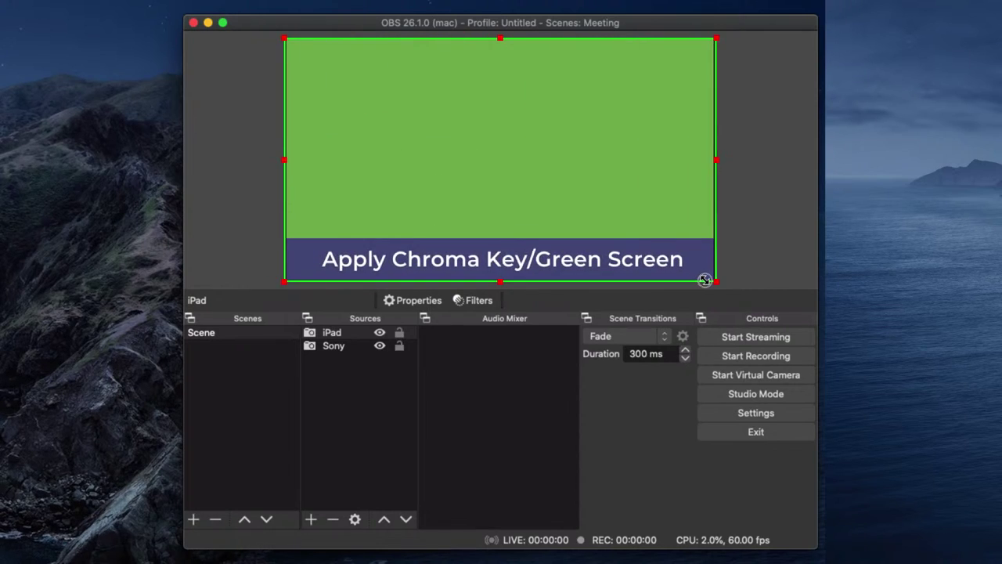
# Add a Chroma Key effect filter to the iPad source, keeping its default name and Green as the key color type.
pyautogui.rightClick(506, 186)
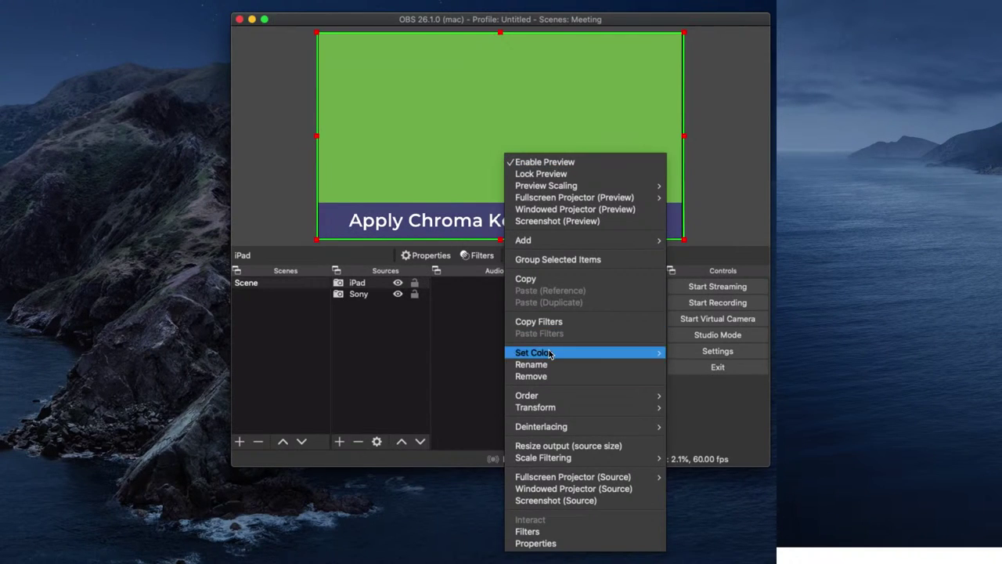
pyautogui.click(552, 532)
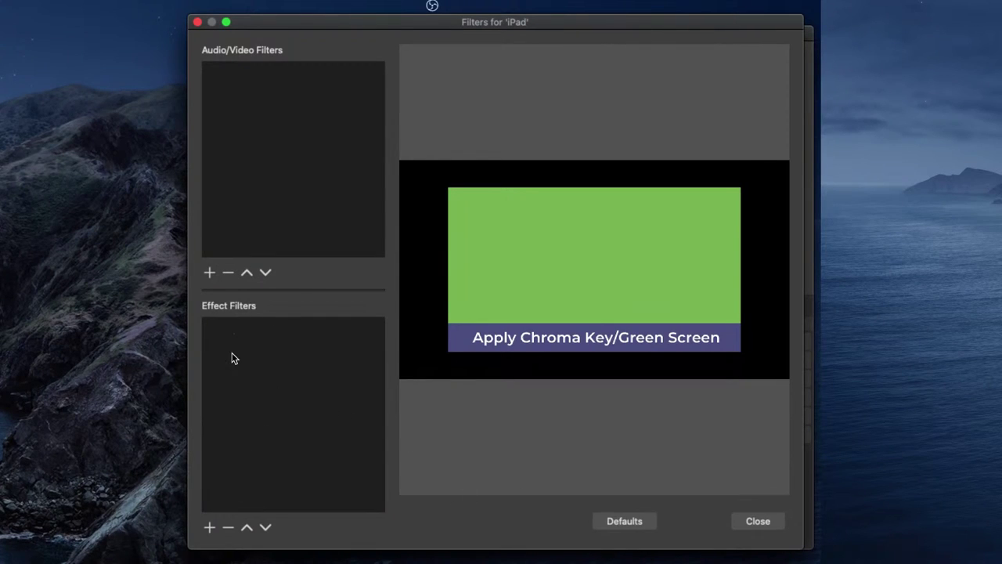
pyautogui.click(209, 527)
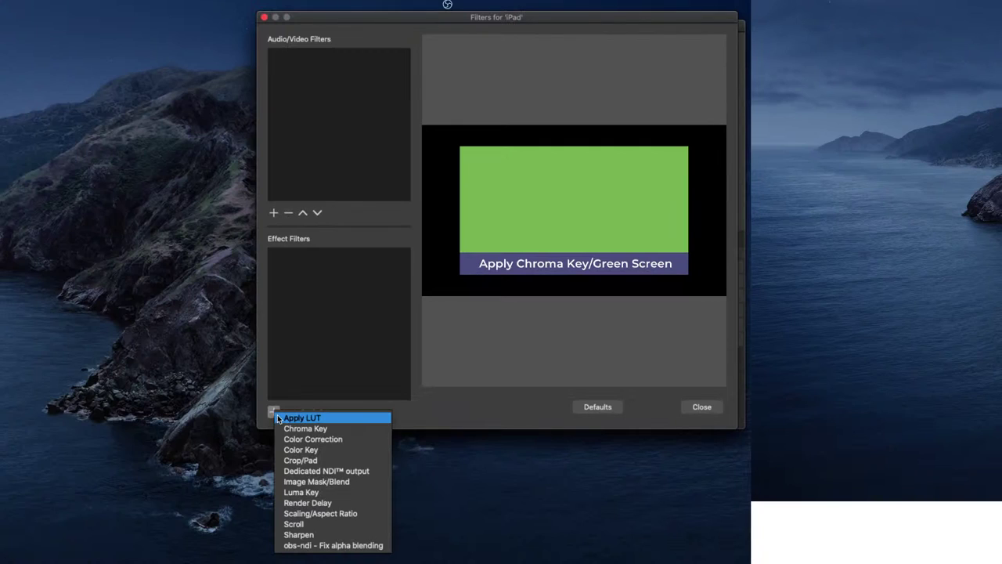
pyautogui.click(301, 431)
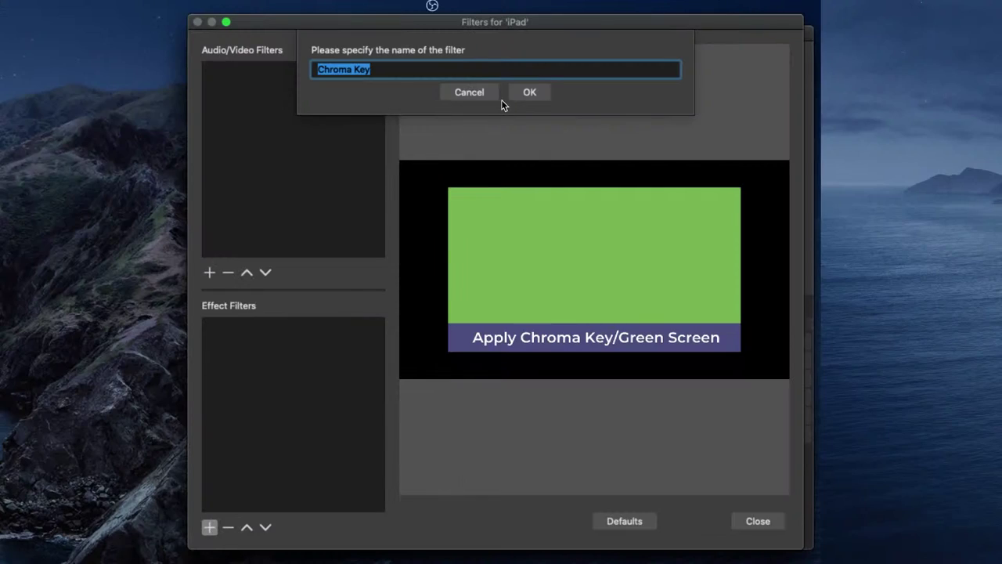
pyautogui.click(539, 92)
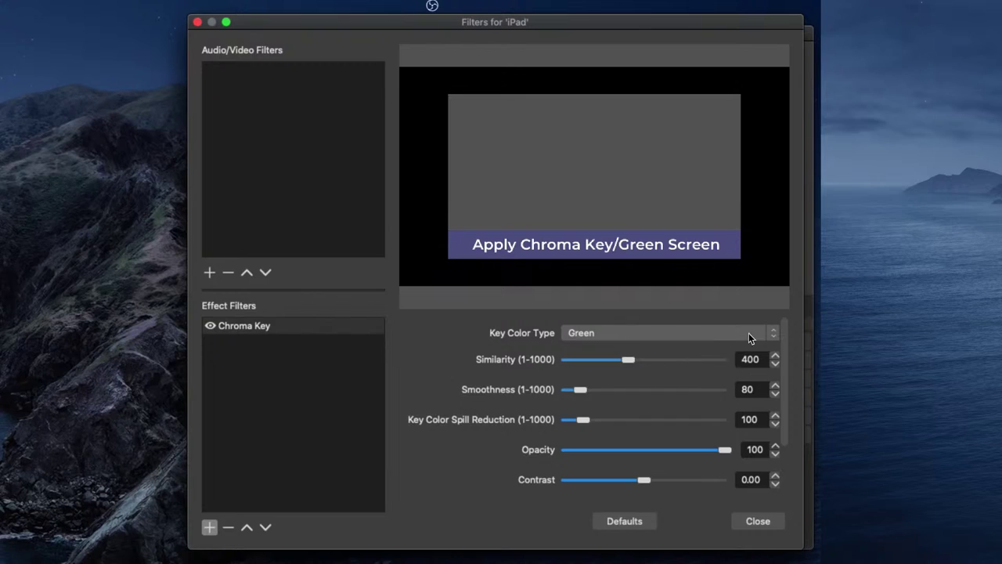
pyautogui.click(773, 334)
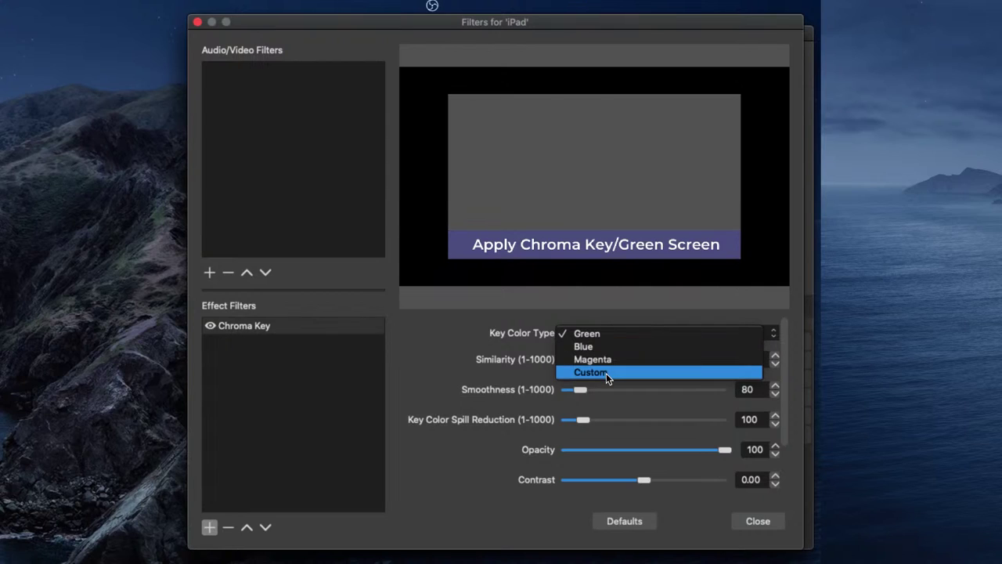
pyautogui.click(644, 335)
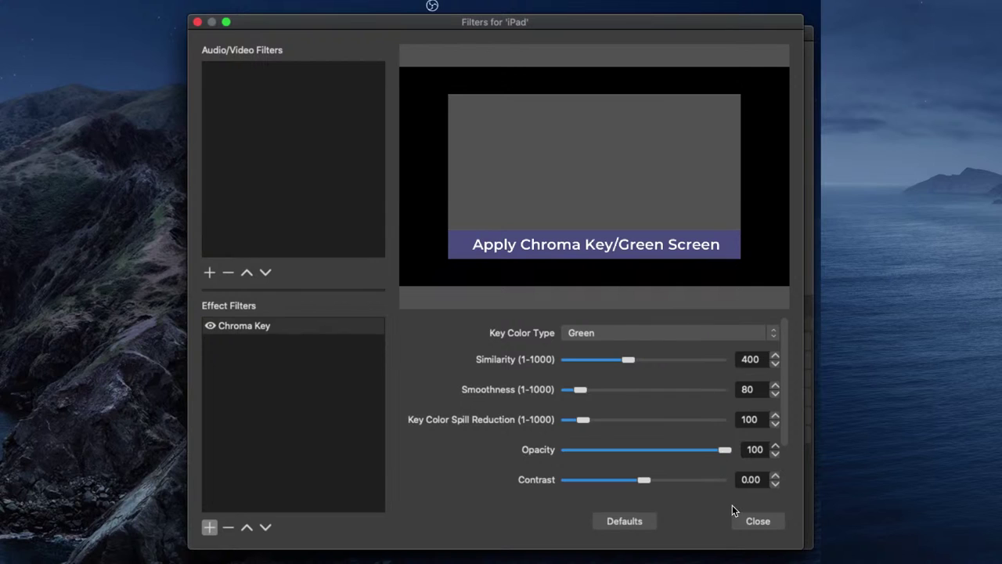
pyautogui.click(755, 518)
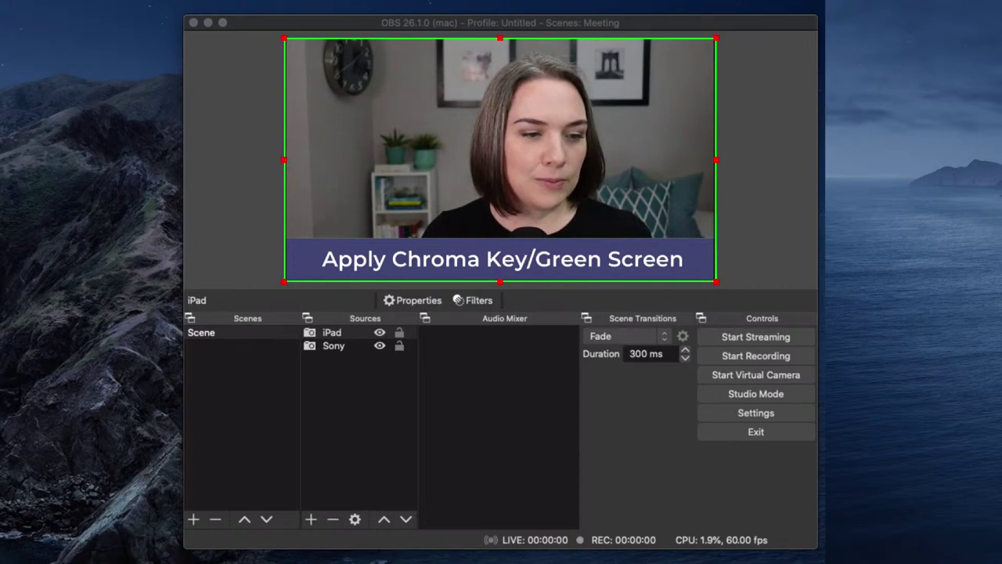
# Hide the iPad source and create a new Window Capture source named PPT in the scene.
pyautogui.click(575, 153)
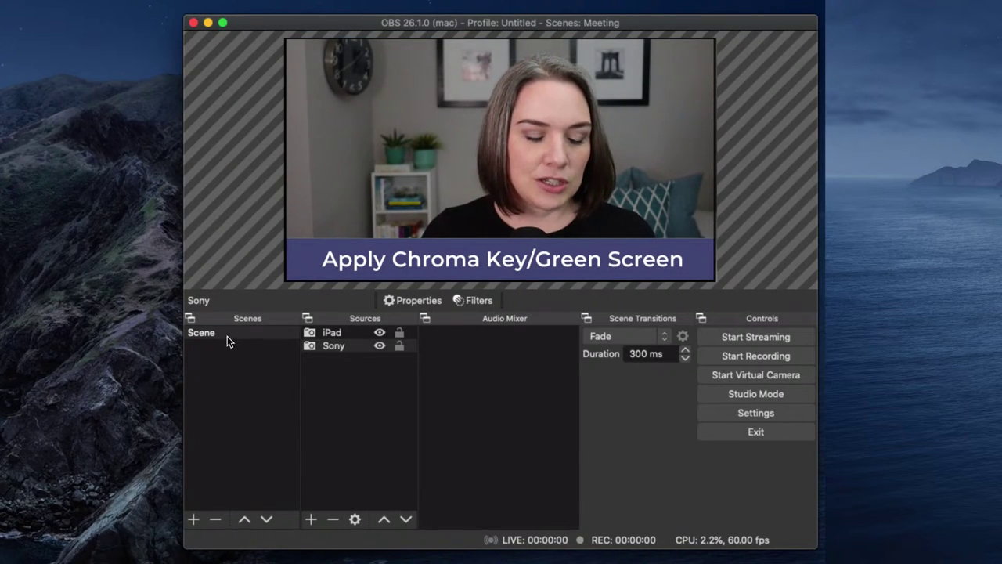
pyautogui.click(333, 346)
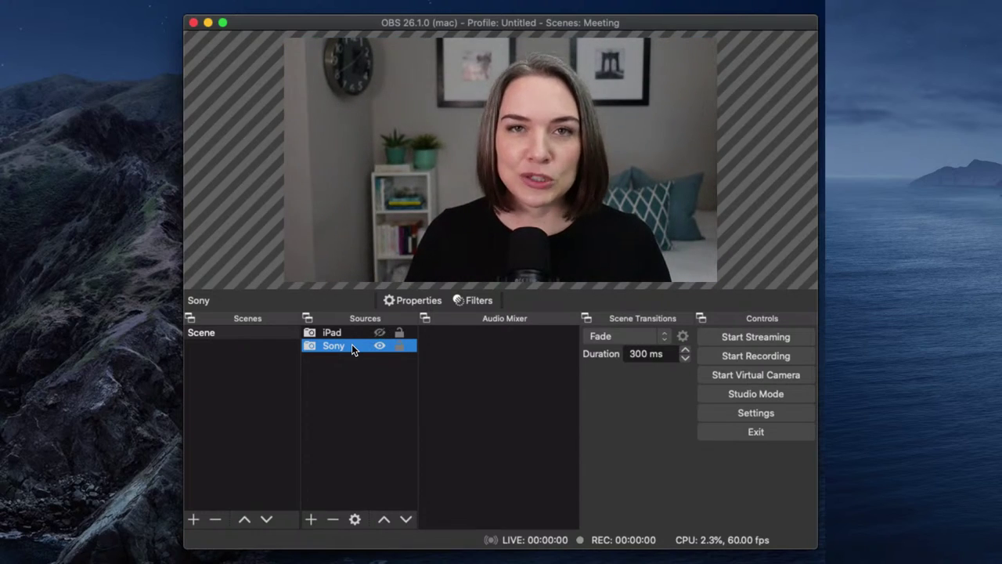
pyautogui.click(313, 520)
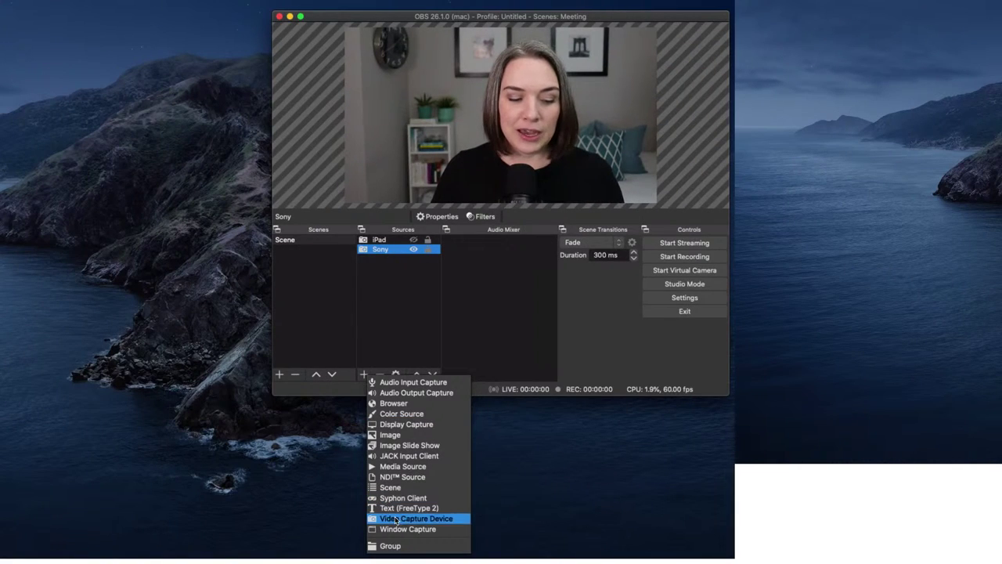
pyautogui.click(397, 530)
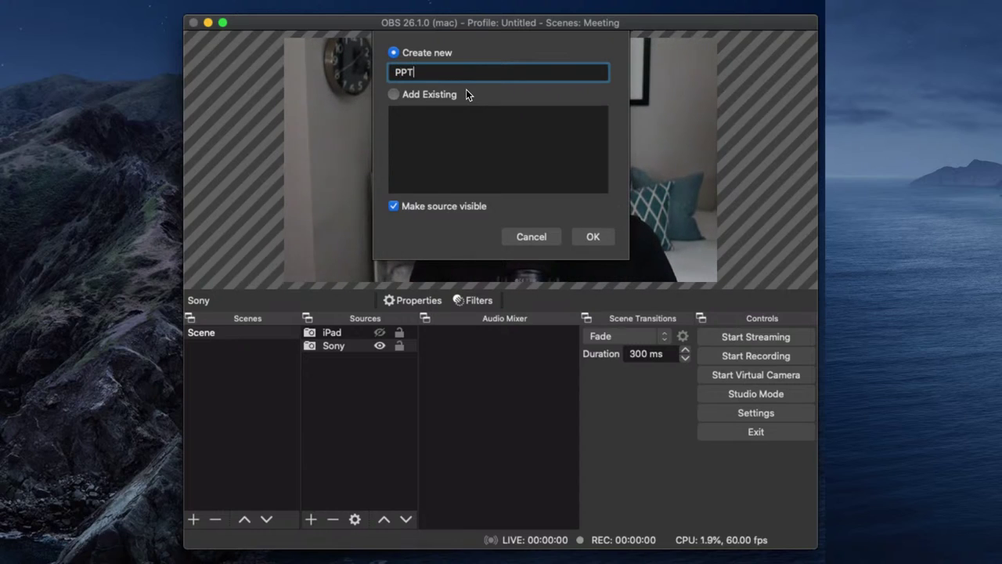
pyautogui.click(589, 241)
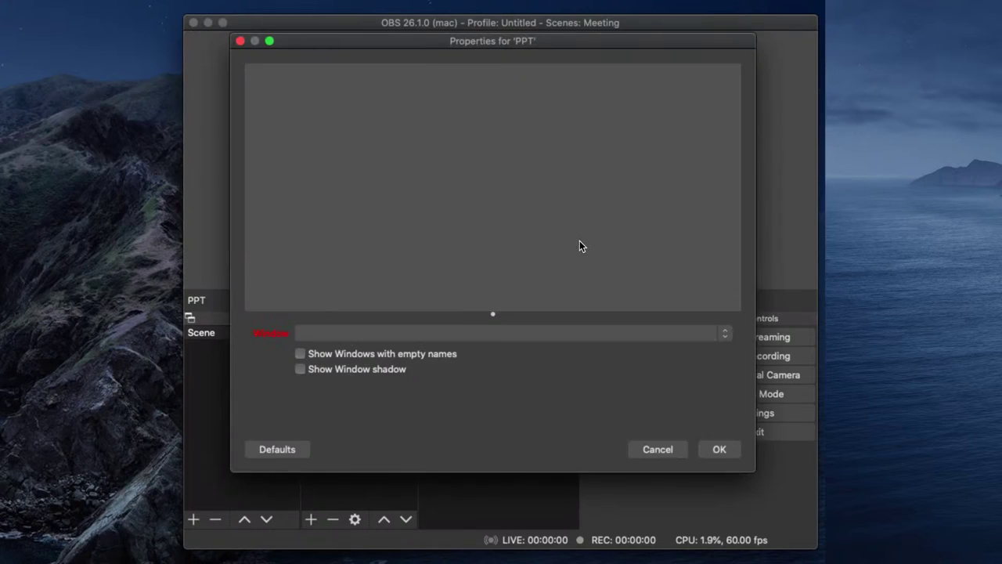
# Set the PPT source to capture the Microsoft PowerPoint slide show window of Using Slides as an Overlay 2 and accept the properties.
pyautogui.click(577, 327)
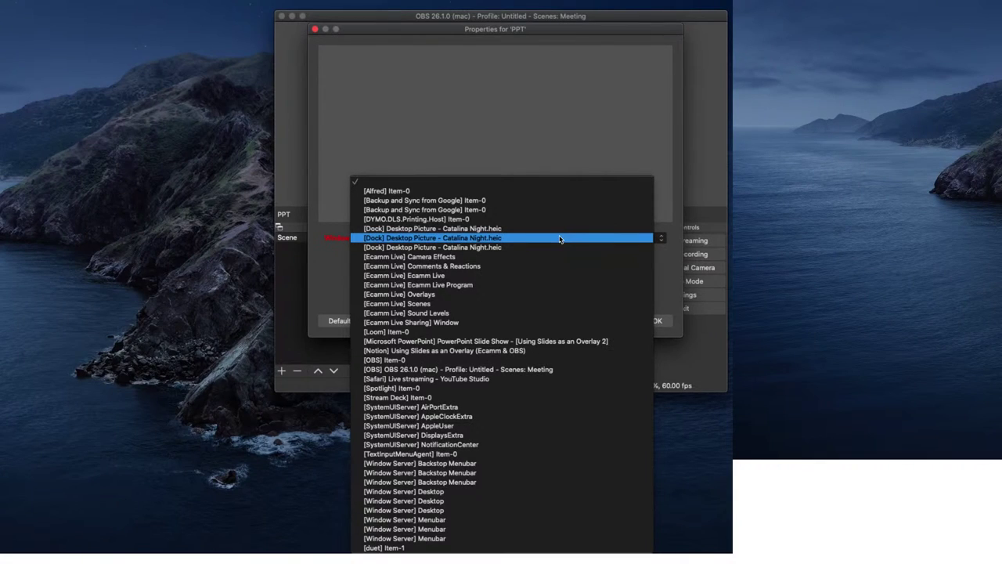
pyautogui.click(550, 342)
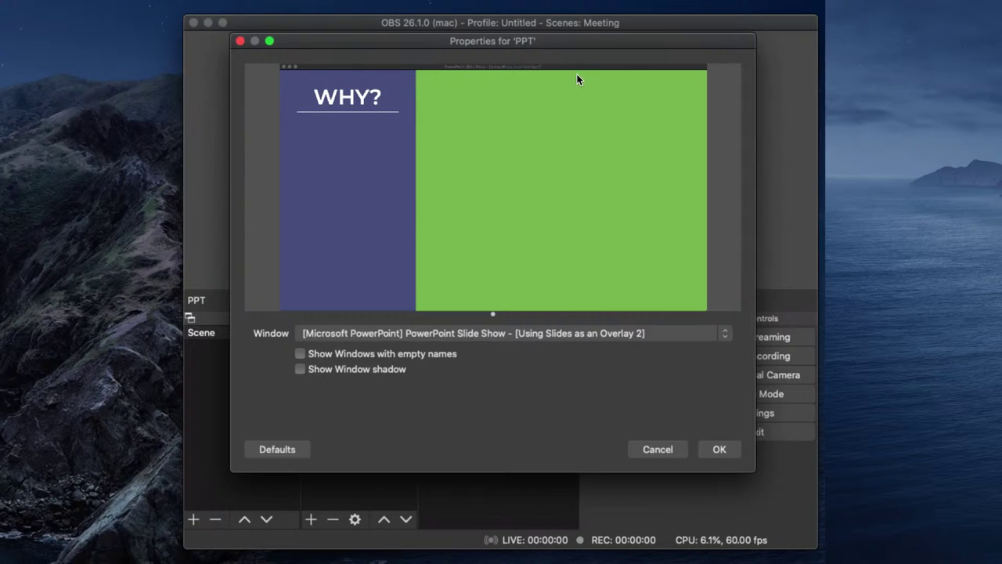
pyautogui.click(720, 449)
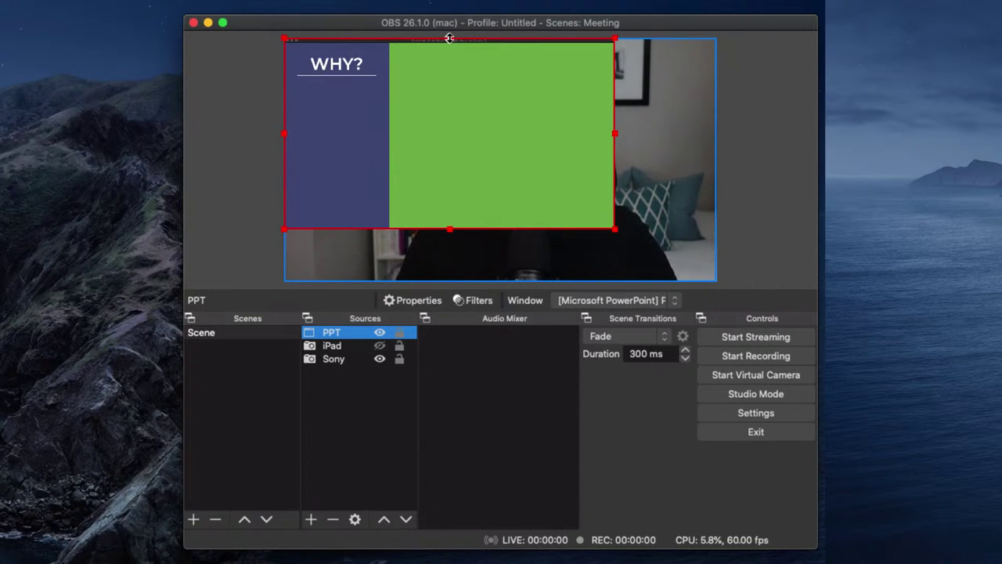
# Crop the window title bar off the PPT source and fit the slide to the whole canvas, starting at its upper-left corner.
pyautogui.moveTo(449, 38); pyautogui.dragTo(450, 42)
pyautogui.moveTo(470, 118); pyautogui.dragTo(469, 111)
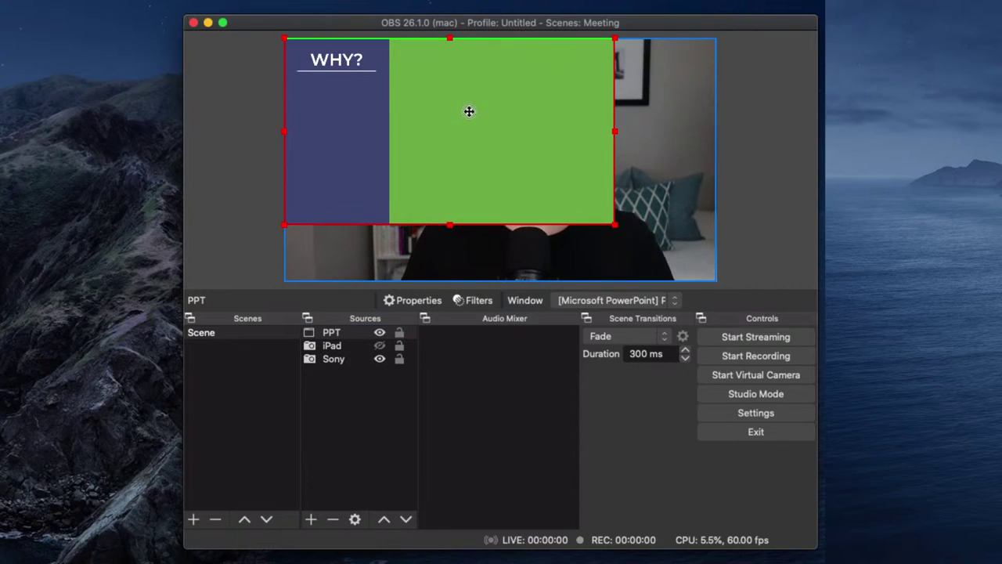
pyautogui.moveTo(614, 225); pyautogui.dragTo(718, 282)
# Add a Chroma Key effect filter to the PPT source, keeping its default name and Green as the key color type.
pyautogui.rightClick(498, 161)
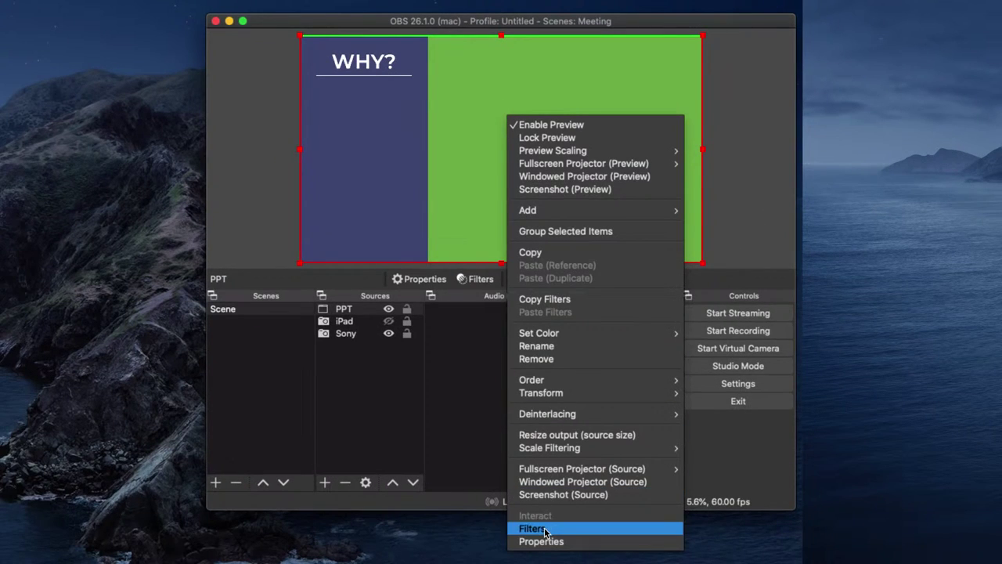
pyautogui.click(532, 528)
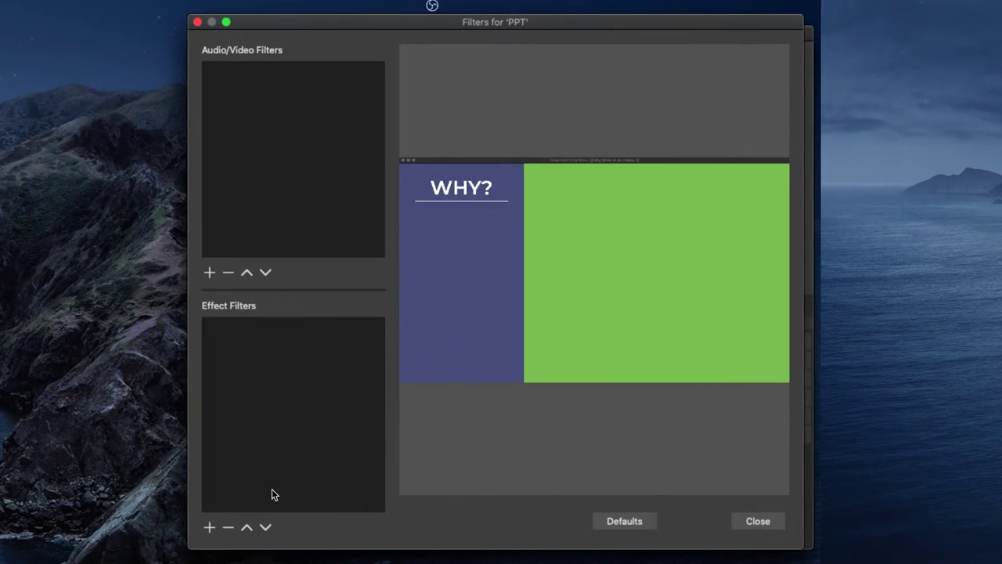
pyautogui.click(209, 529)
pyautogui.click(236, 553)
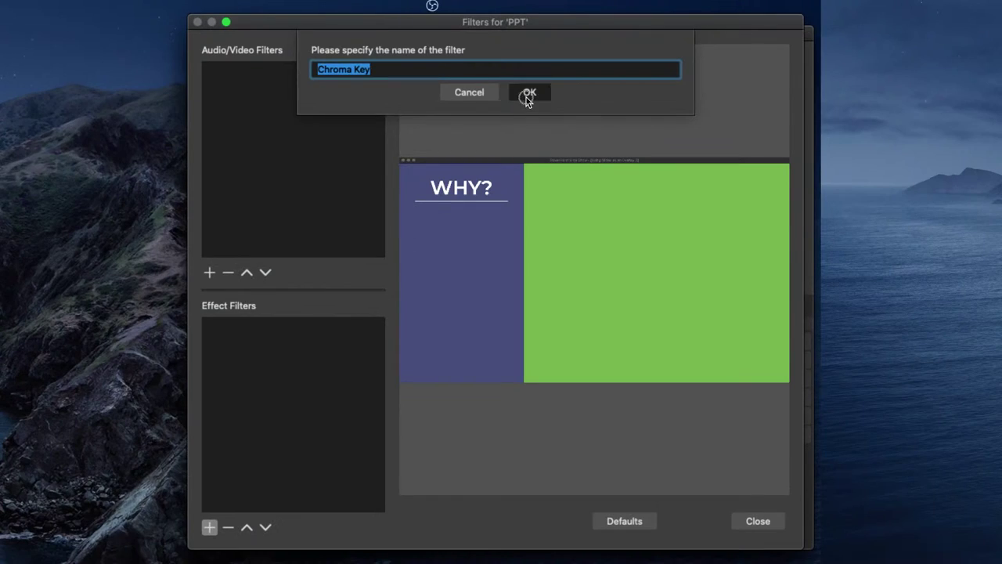
pyautogui.click(528, 93)
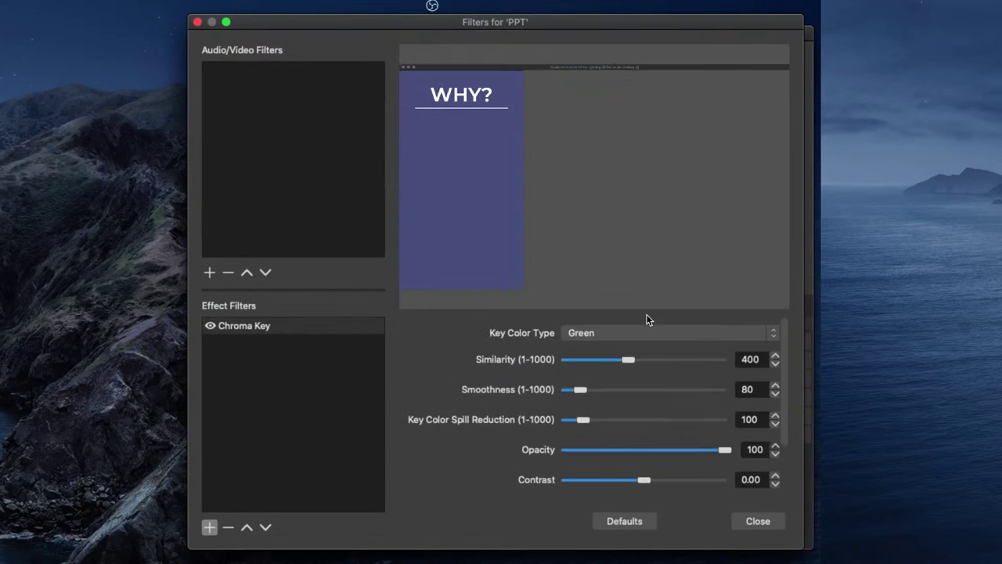
pyautogui.click(748, 517)
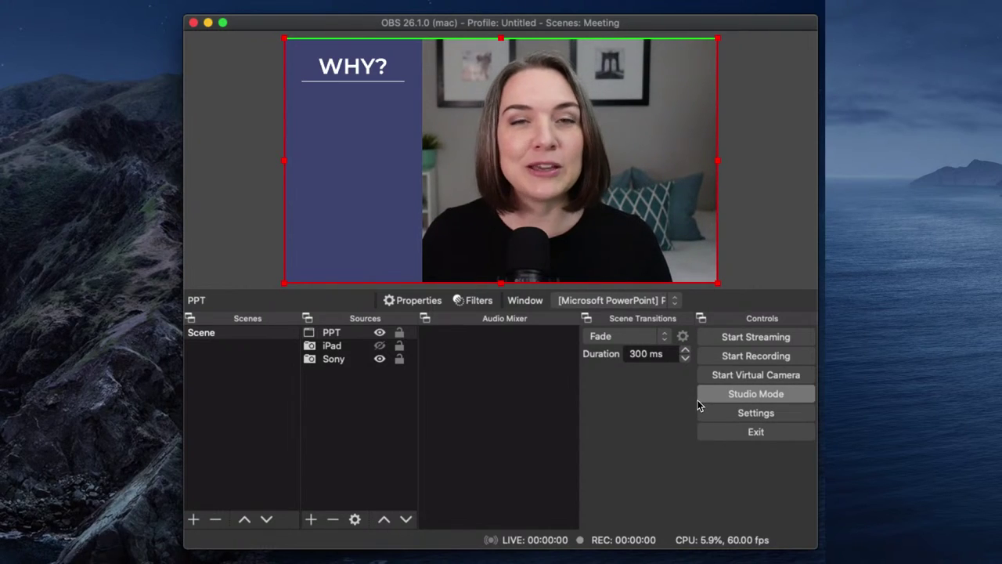
pyautogui.click(63, 15)
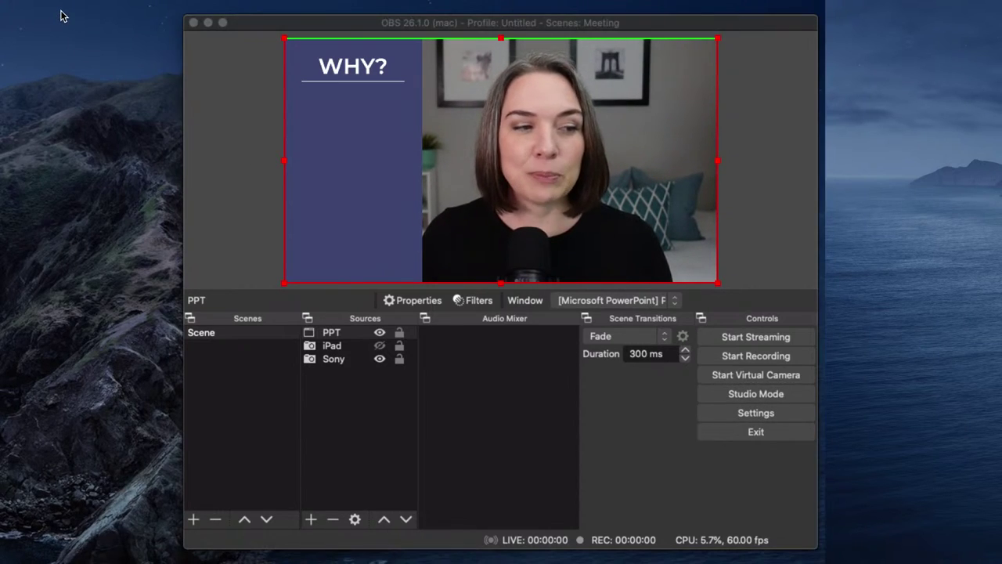